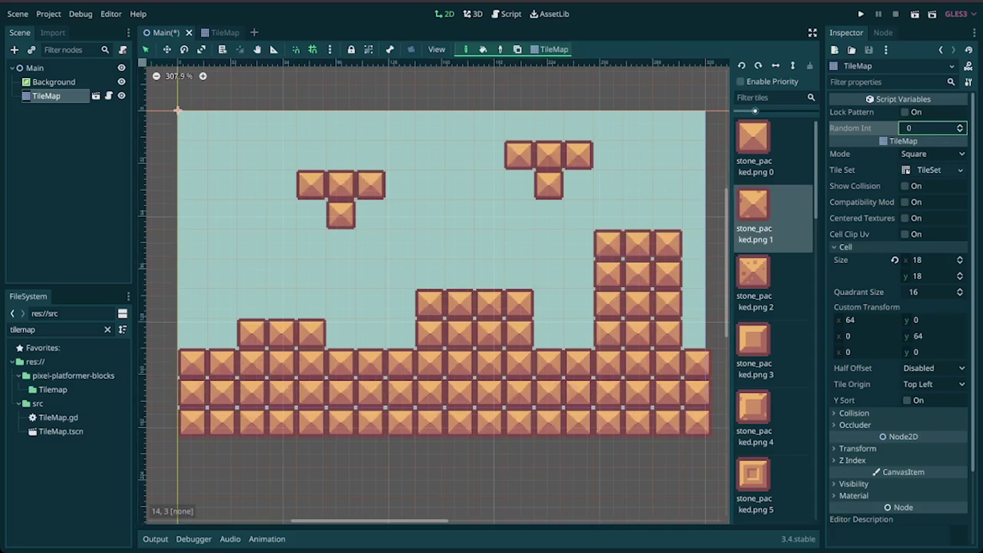
pyautogui.write('5')
# Apply Random Int 5 so the plain stone blocks become randomized tile variants
pyautogui.press('Return')
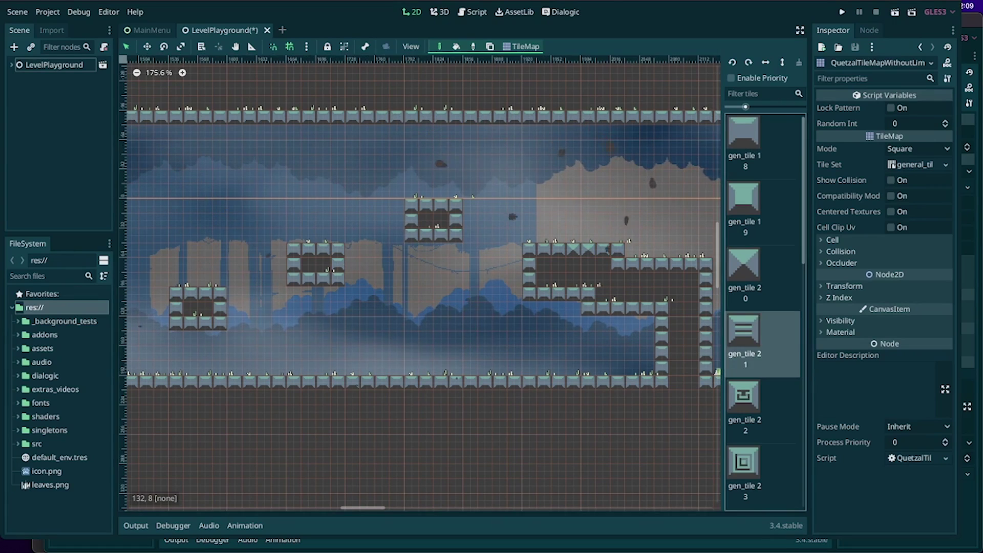
# Paint extra gen_tile 2 2 and 2 3 blocks into the level and its top row
pyautogui.click(744, 399)
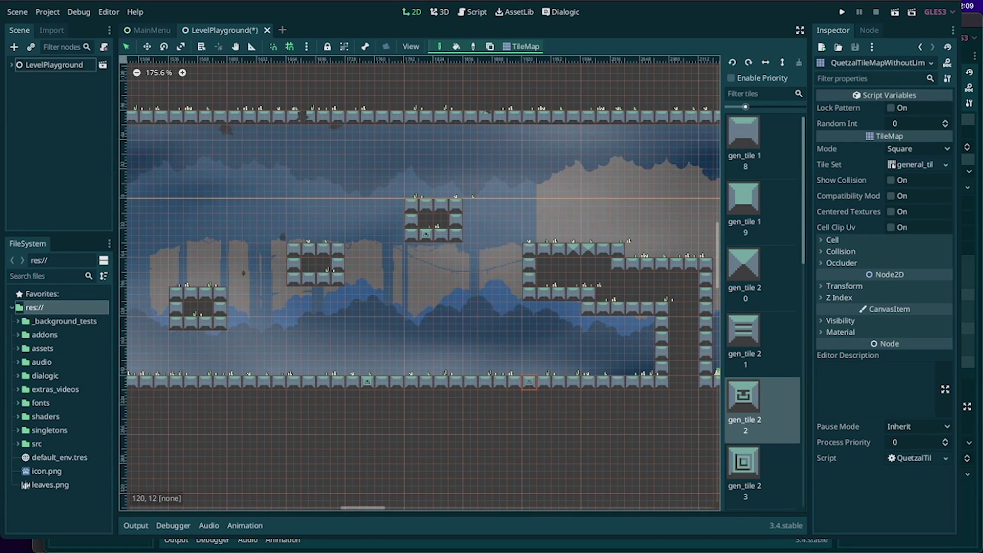
pyautogui.click(514, 382)
pyautogui.click(293, 263)
pyautogui.click(279, 115)
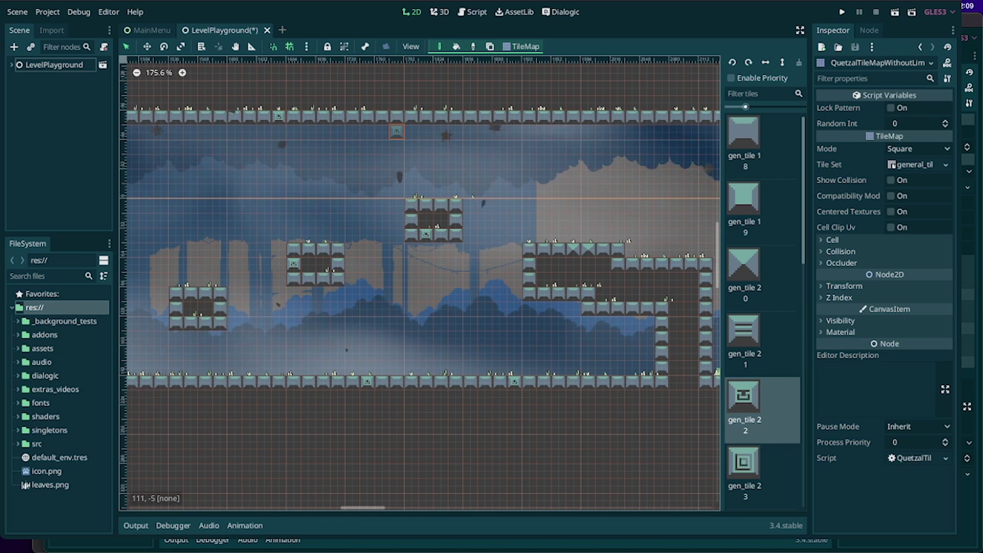
pyautogui.click(412, 115)
pyautogui.click(558, 115)
pyautogui.click(744, 465)
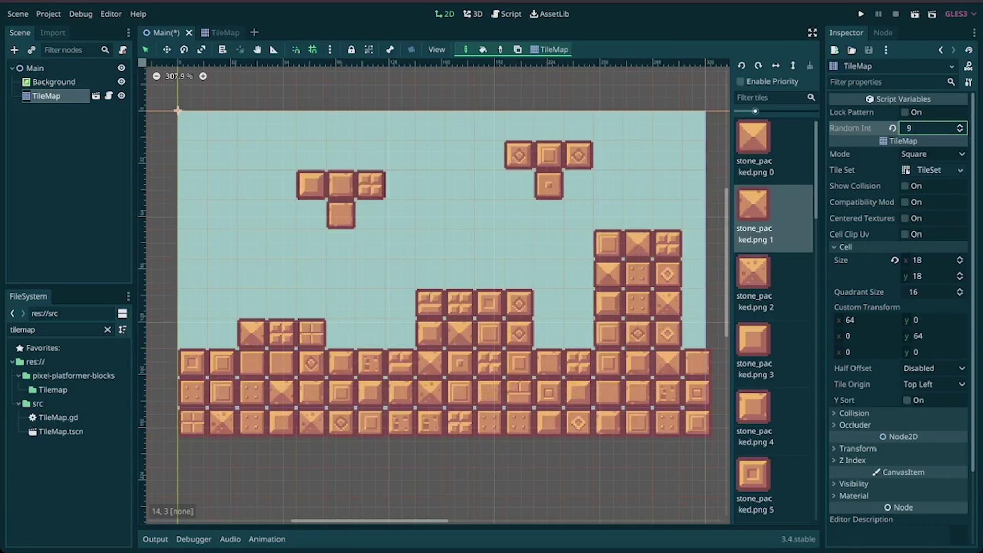
pyautogui.write('11')
# Reroll the stone pattern with Random Int 11 then 16, painting a centre cluster and a left L-shaped group
pyautogui.press('Return')
pyautogui.moveTo(400, 244); pyautogui.dragTo(430, 215)
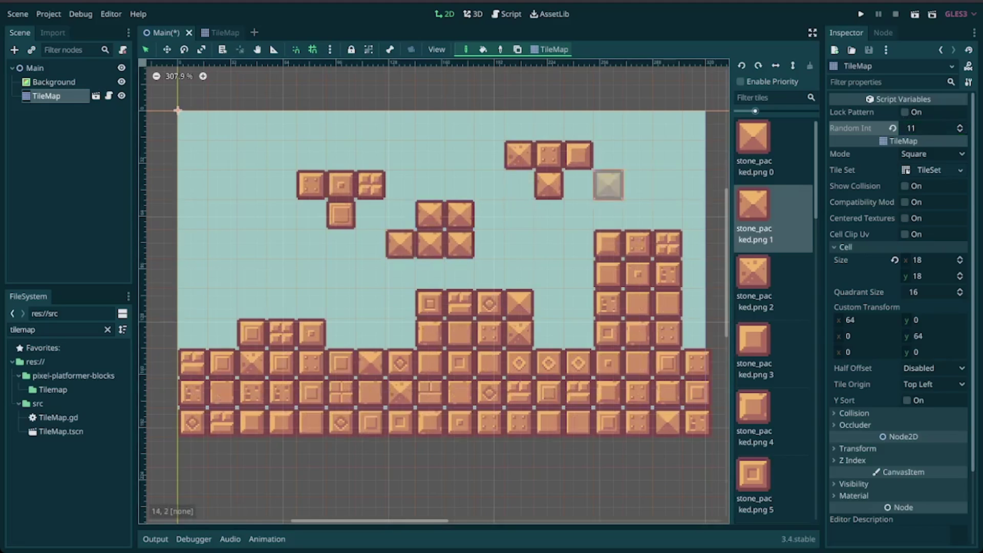
pyautogui.write('16')
pyautogui.press('Return')
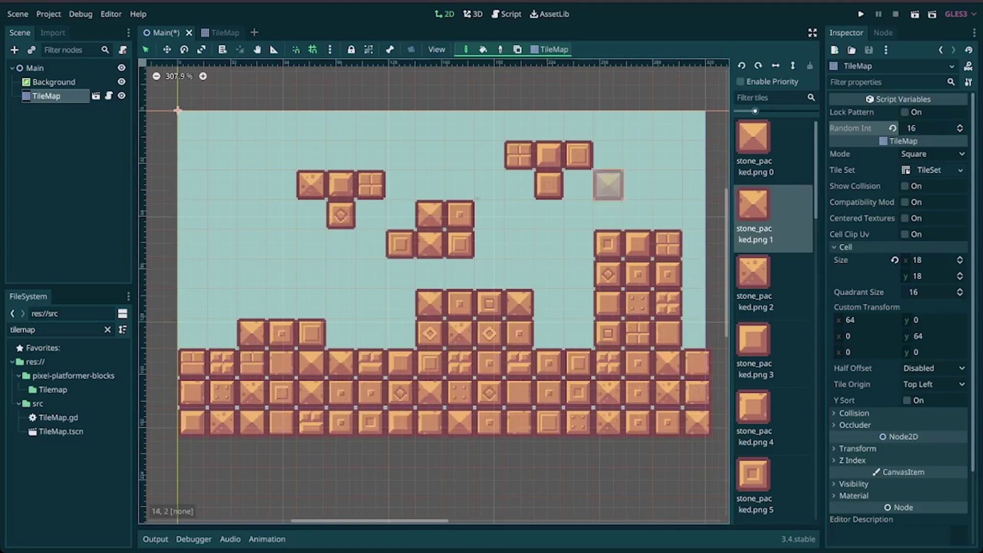
pyautogui.moveTo(222, 244); pyautogui.dragTo(222, 215)
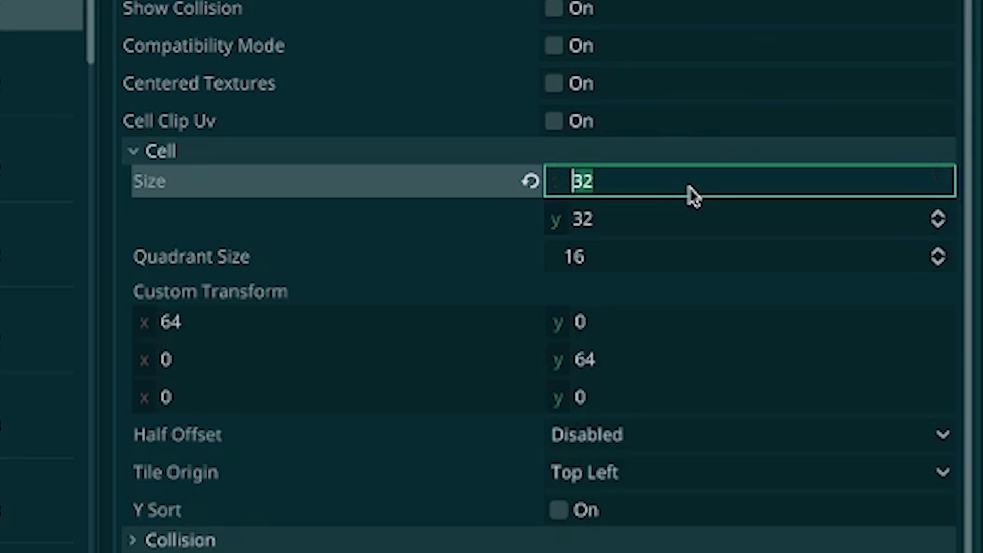
pyautogui.write('18')
# Set the TileMap cell size to 18 by 18
pyautogui.press('Tab')
pyautogui.write('18')
pyautogui.press('Return')
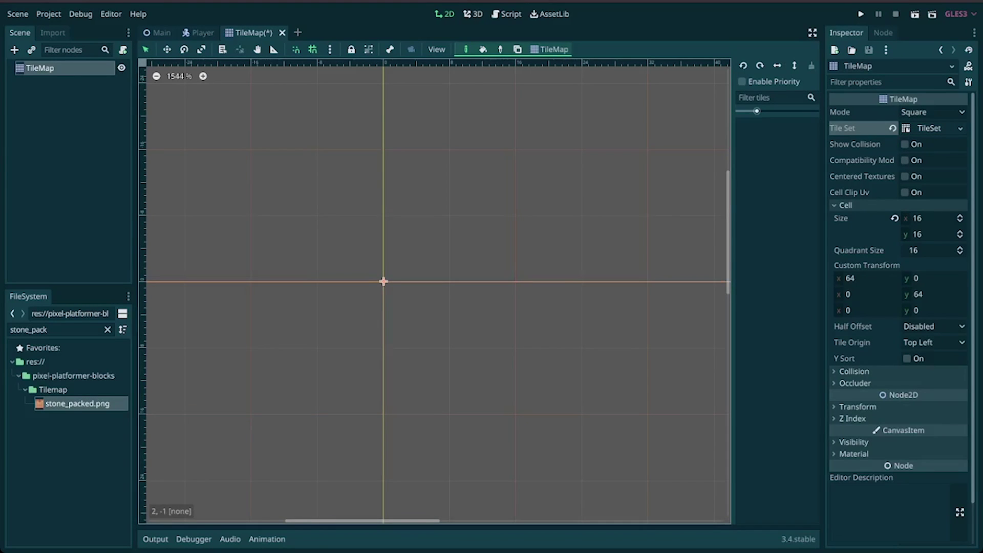
# Add the stone_packed.png texture to the TileSet resource
pyautogui.click(929, 128)
pyautogui.moveTo(77, 404); pyautogui.dragTo(192, 369)
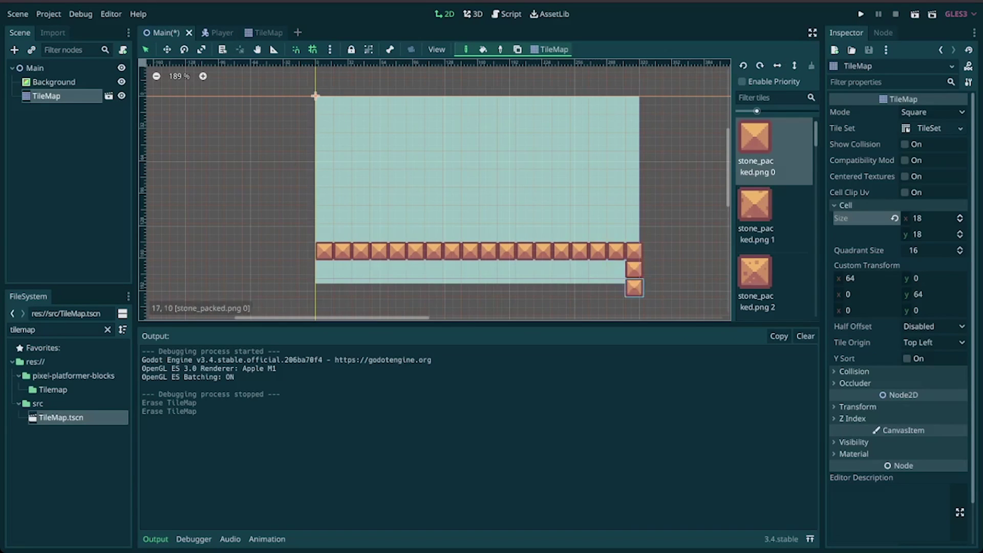
# Paint a stone ground row with a tower, raised steps and extra blocks in the Main scene
pyautogui.moveTo(424, 268); pyautogui.dragTo(624, 268)
pyautogui.moveTo(580, 178); pyautogui.dragTo(614, 234)
pyautogui.moveTo(471, 215); pyautogui.dragTo(524, 234)
pyautogui.moveTo(361, 235); pyautogui.dragTo(397, 235)
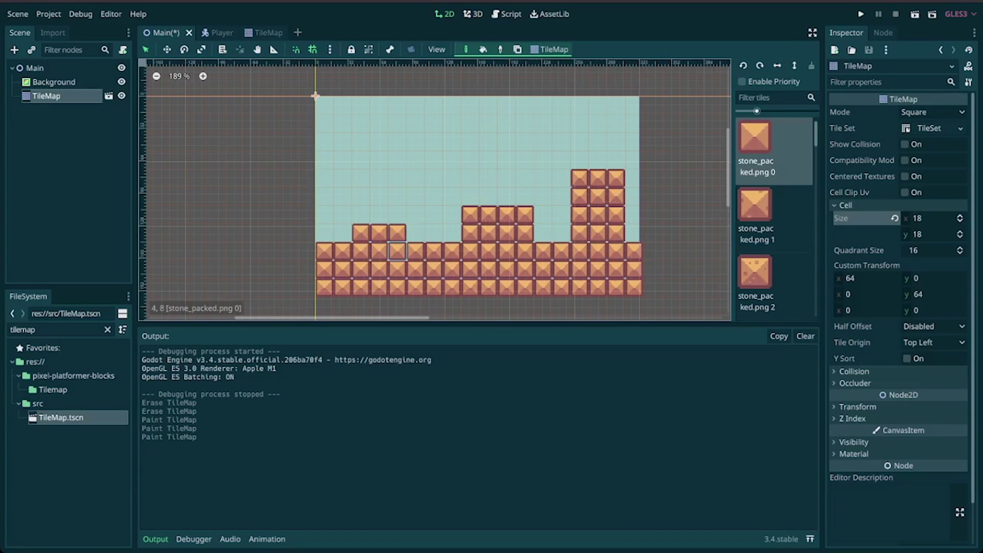
pyautogui.moveTo(397, 141); pyautogui.dragTo(434, 141)
pyautogui.click(415, 160)
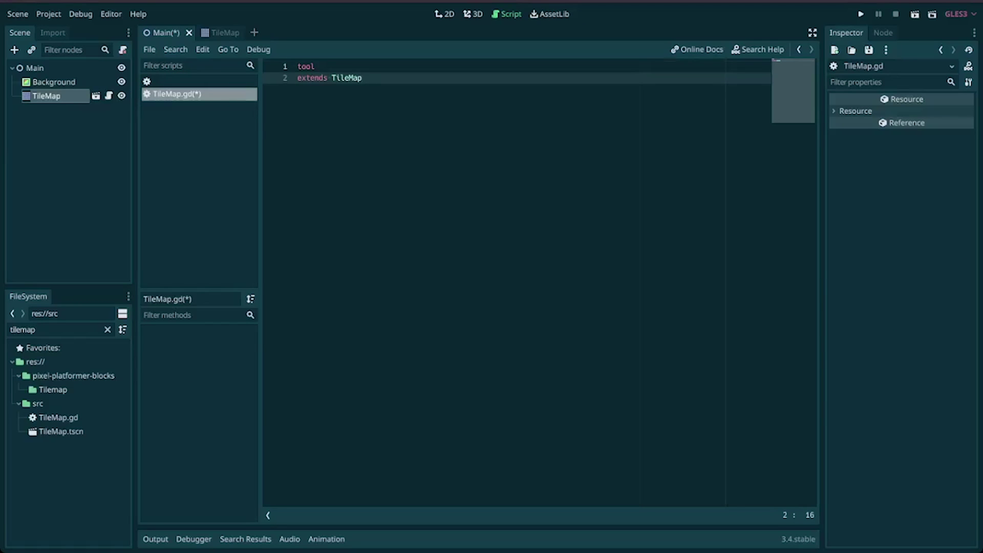
# Declare exported lock_pattern and random_int with setter tilemap_randomization and its locked early return
pyautogui.press('Return')
pyautogui.press('Return')
pyautogui.write('export(int) var random_int = 0 setget tilemap_randomization')
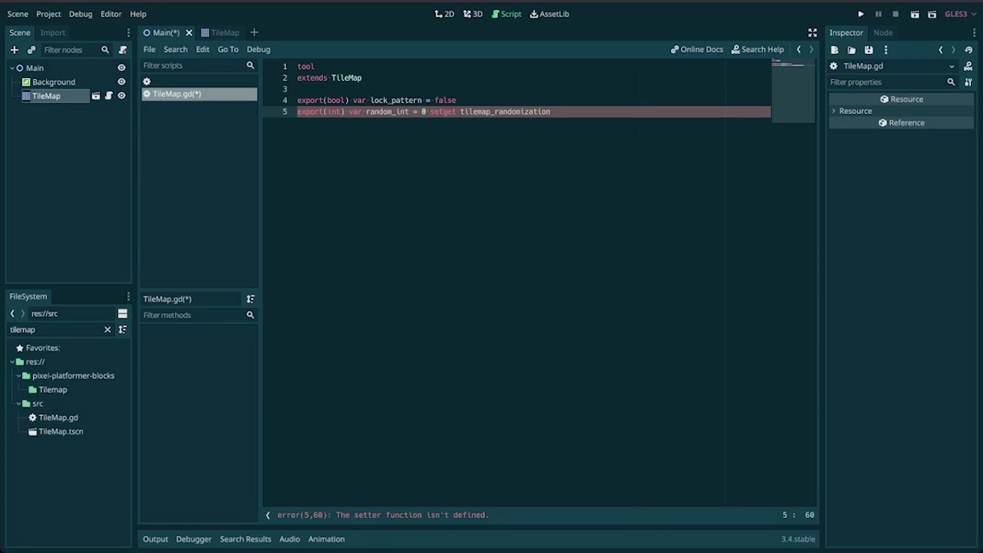
pyautogui.press('Return')
pyautogui.press('Return')
pyautogui.write('return')
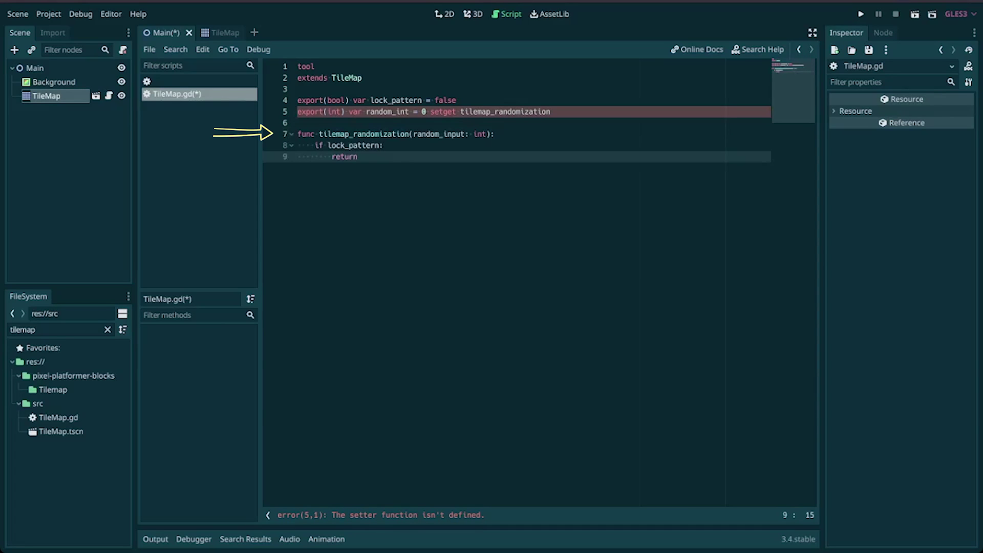
# Save TileMap.gd and have the setter store random_int and create a randomized RandomNumberGenerator
pyautogui.hotkey('ctrl', 's')
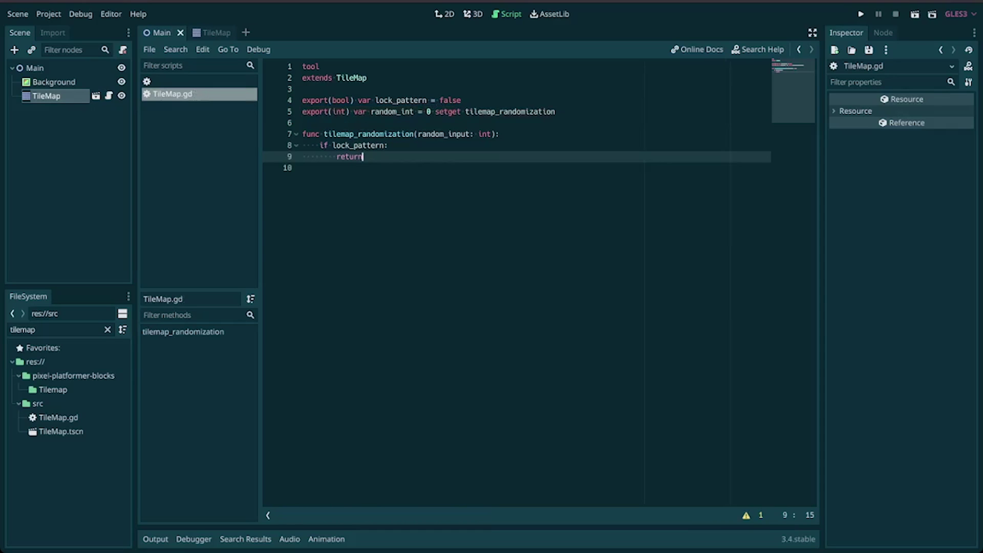
pyautogui.press('Return')
pyautogui.press('Return')
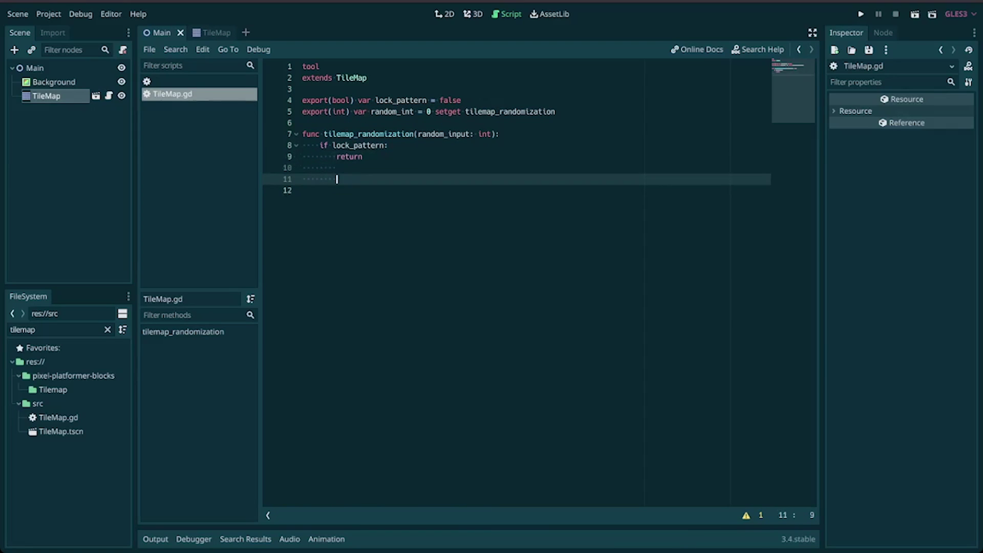
pyautogui.press('BackSpace')
pyautogui.press('Left')
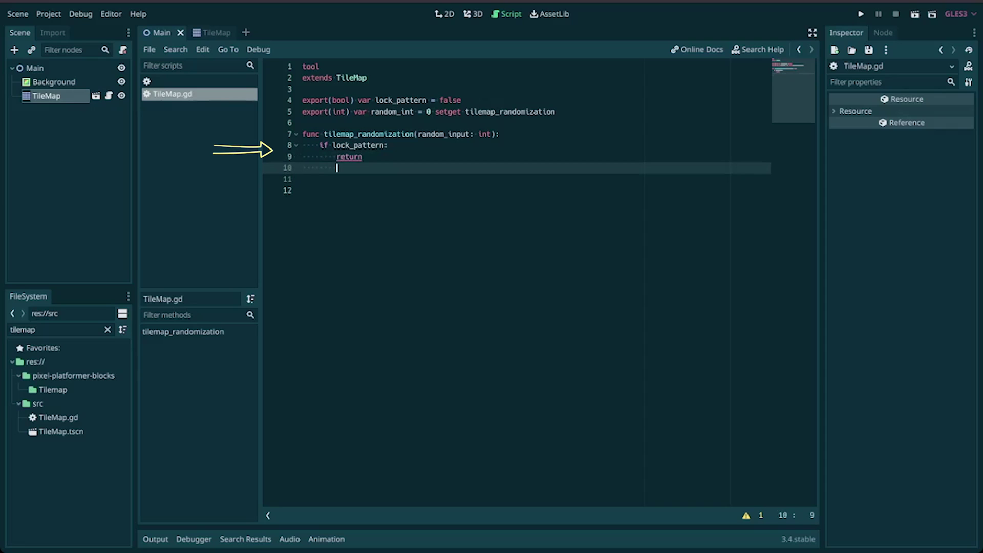
pyautogui.press('Return')
pyautogui.press('Return')
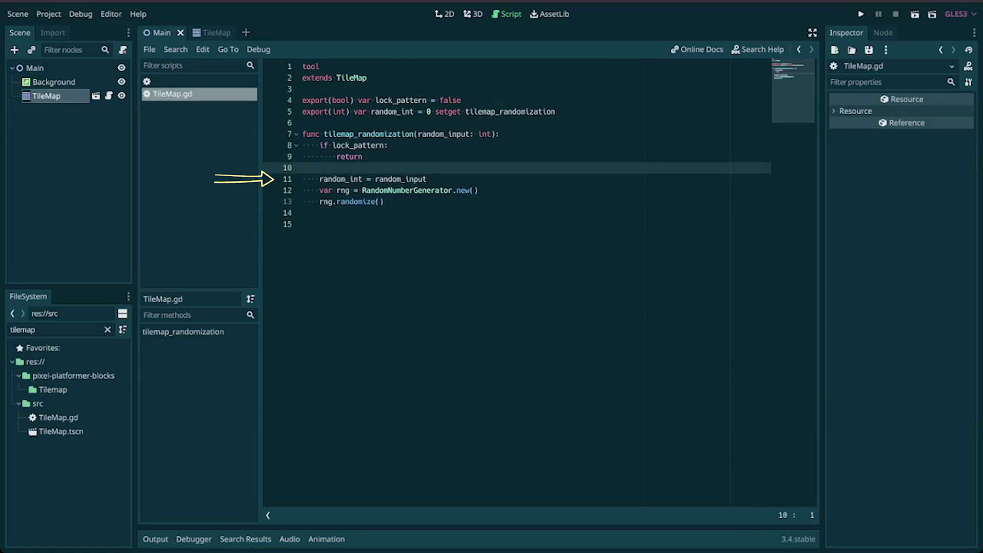
# In editor, loop over used cells calling set_cellv with randi_range(0, 24)
pyautogui.press('Down')
pyautogui.press('Down')
pyautogui.press('Down')
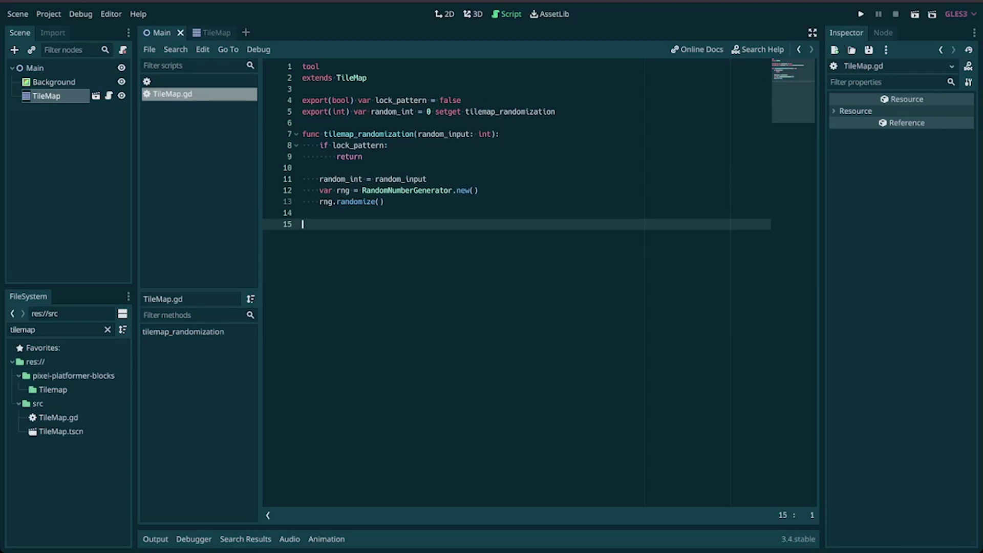
pyautogui.press('Up')
pyautogui.press('Up')
pyautogui.press('Up')
pyautogui.press('Down')
pyautogui.press('Down')
pyautogui.press('Down')
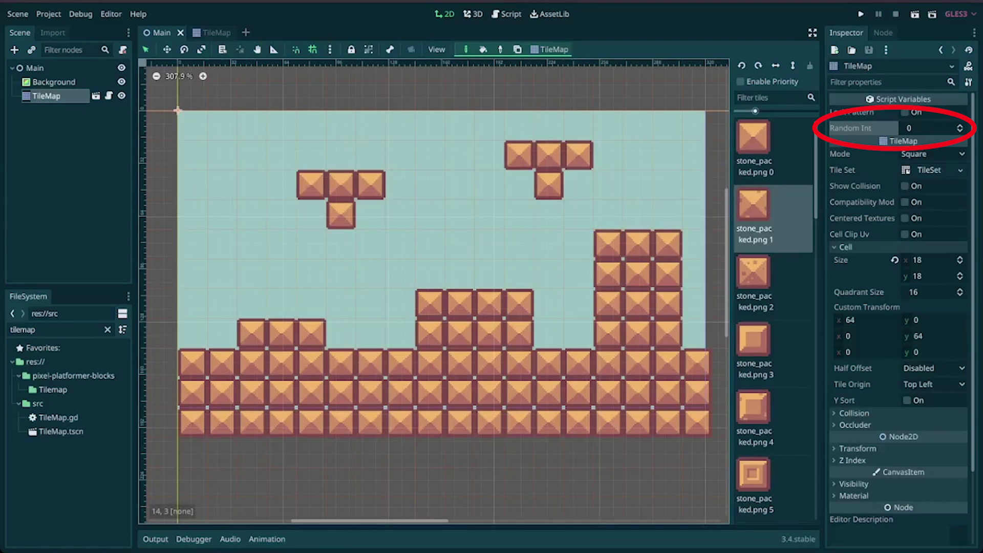
# Raise Random Int to 18 to reshuffle the stone tiles, then tick Lock Pattern
pyautogui.moveTo(933, 127); pyautogui.dragTo(952, 127)
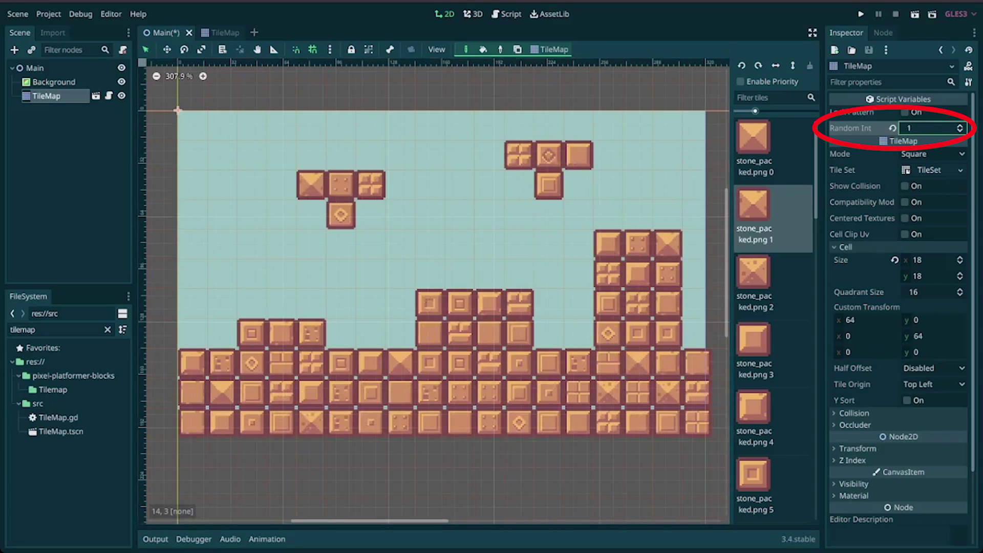
pyautogui.write('8')
pyautogui.click(904, 112)
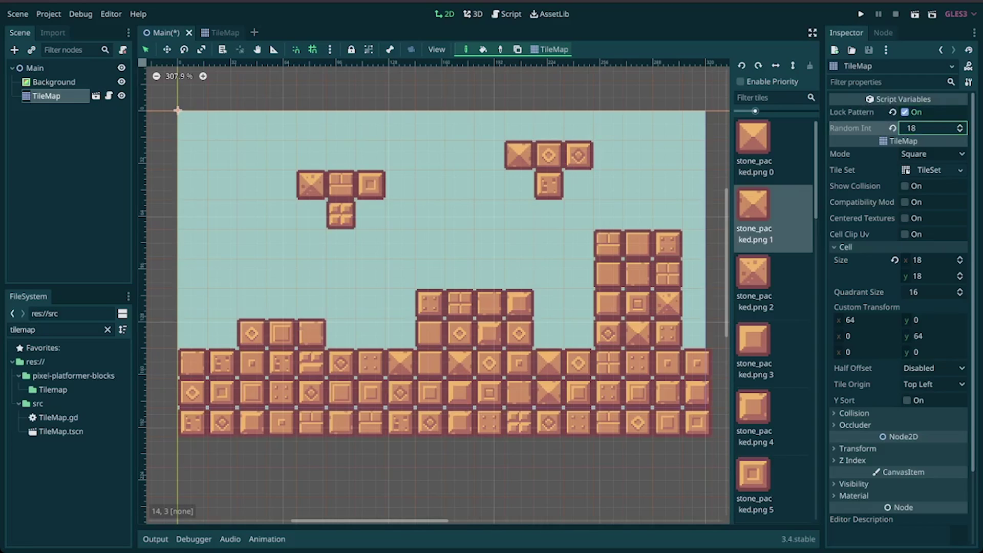
pyautogui.write('0')
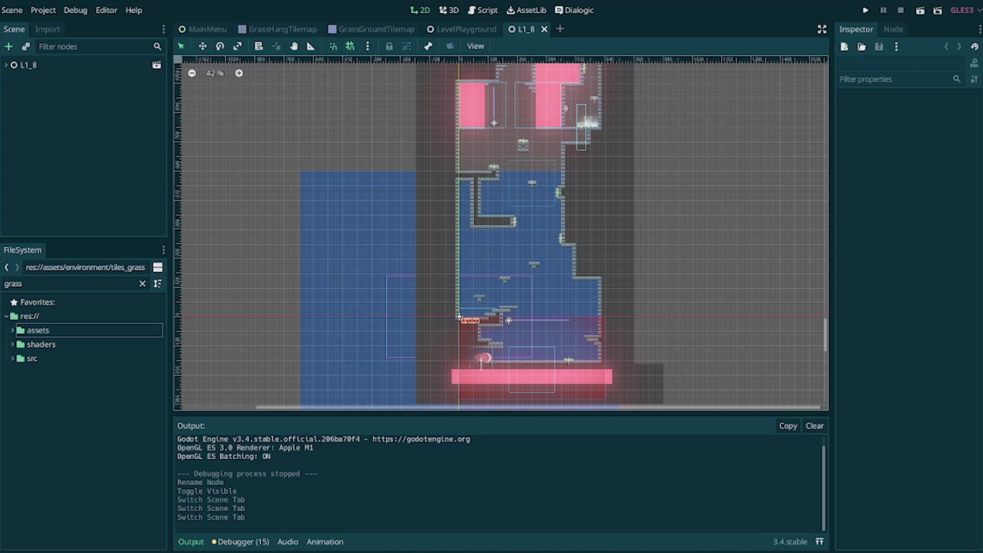
pyautogui.scroll(2, 501, 237)
pyautogui.scroll(2, 501, 237)
pyautogui.scroll(2, 501, 237)
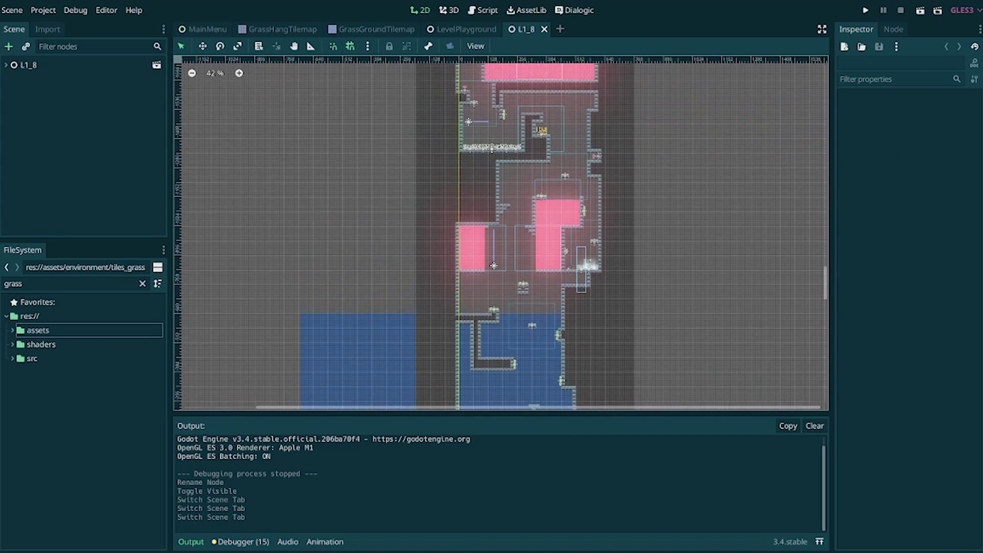
pyautogui.scroll(2, 501, 236)
pyautogui.scroll(2, 501, 237)
pyautogui.scroll(2, 500, 236)
pyautogui.scroll(2, 501, 237)
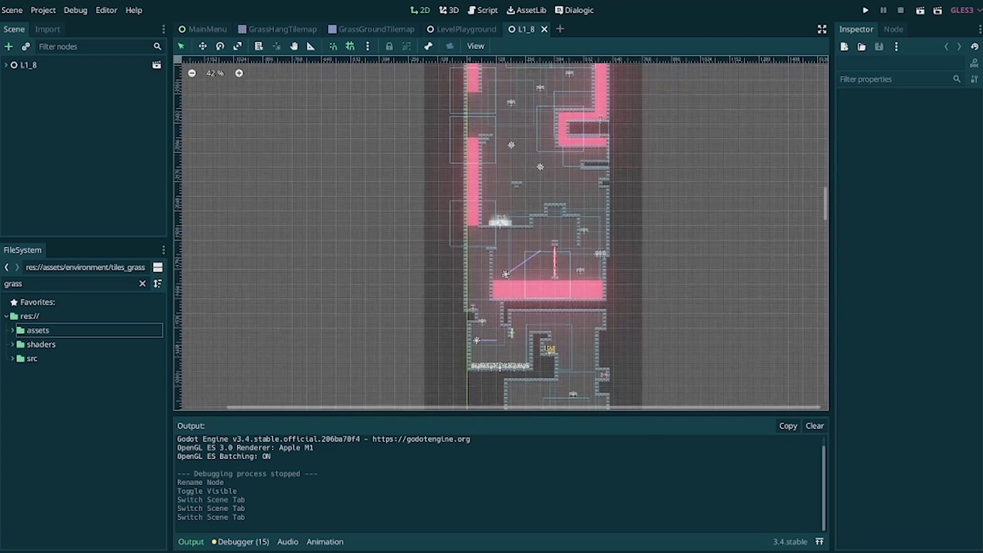
pyautogui.scroll(2, 501, 237)
pyautogui.scroll(1, 501, 236)
pyautogui.scroll(3, 500, 237)
pyautogui.scroll(2, 501, 237)
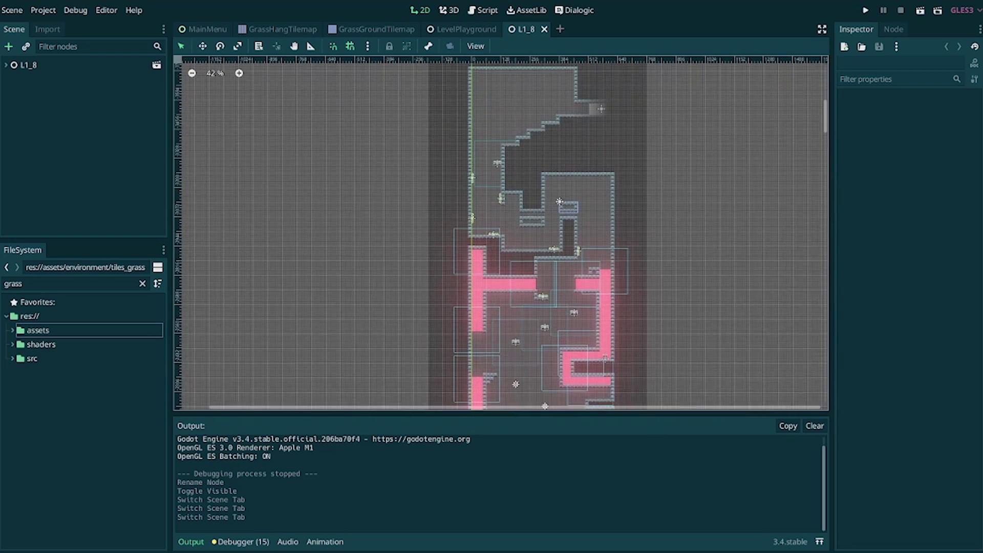
pyautogui.scroll(1, 501, 236)
pyautogui.scroll(1, 559, 227)
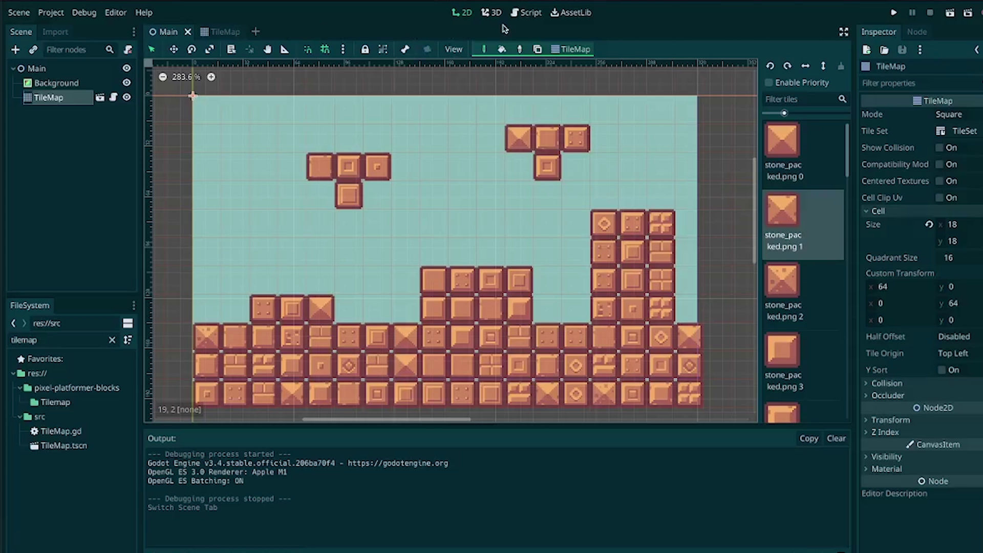
# Show TileMap.gd with its Timer-driven randomize_tile_pattern and run the project
pyautogui.click(526, 13)
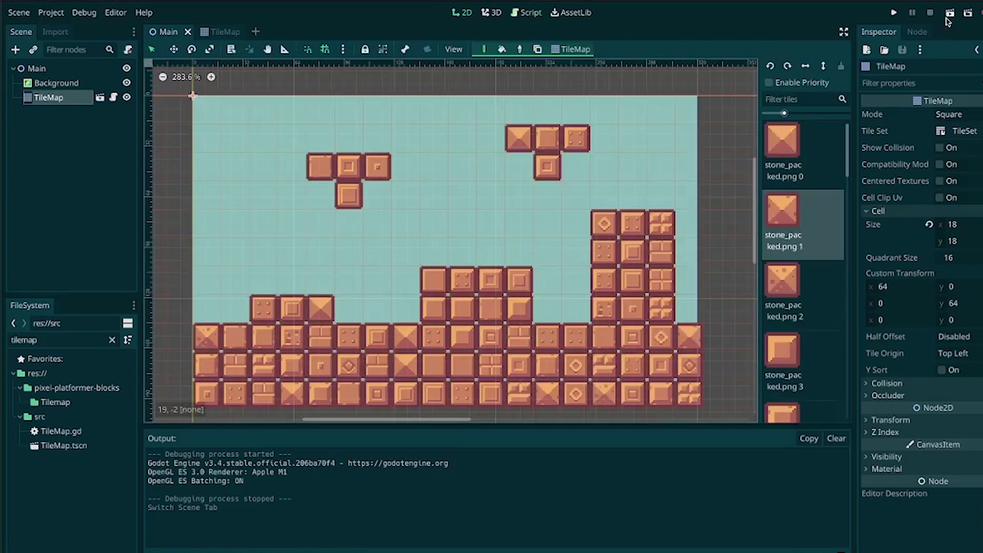
pyautogui.click(951, 13)
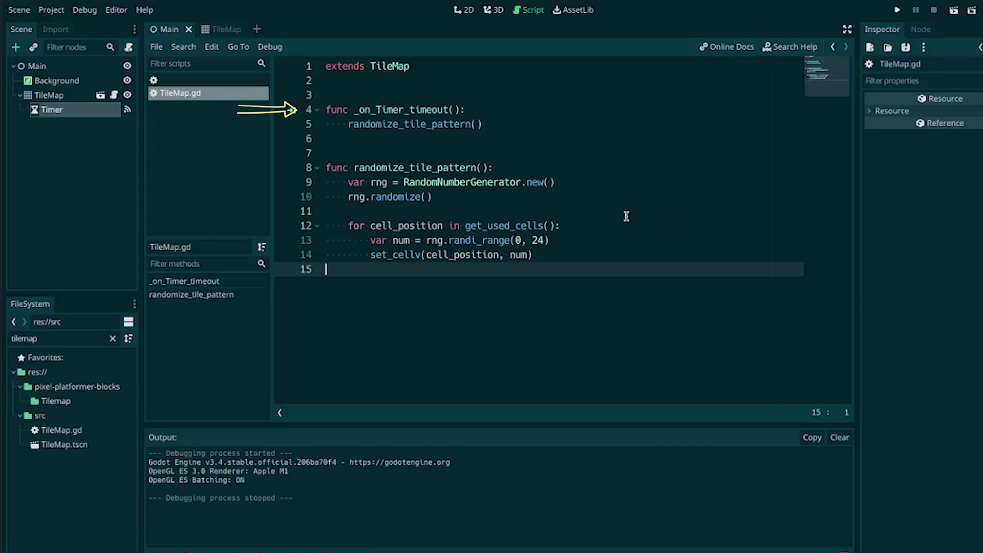
# Save the scene and launch the game in the debug window
pyautogui.click(465, 10)
pyautogui.click(954, 11)
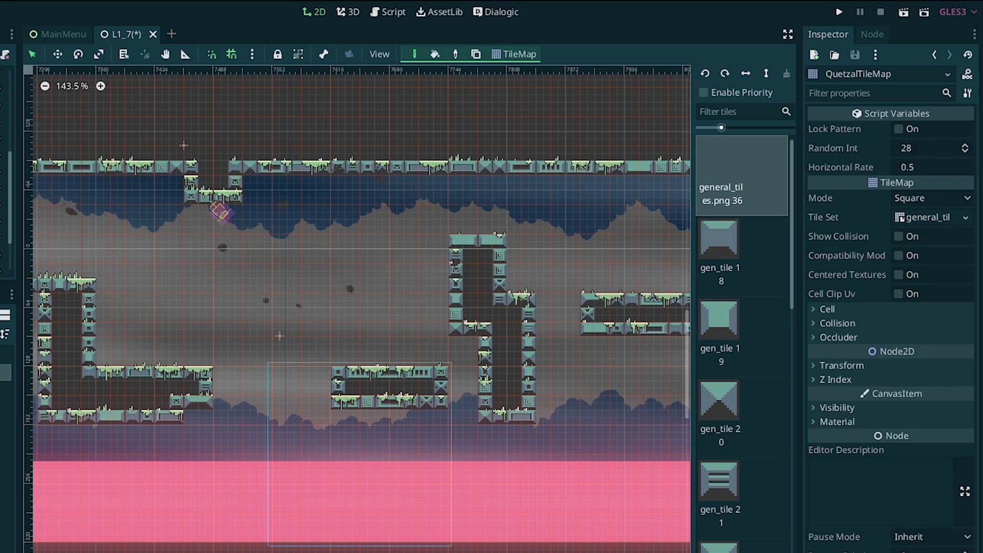
# Lower QuetzalTileMap's Random Int several times to reroll the stone pattern
pyautogui.click(967, 152)
pyautogui.click(968, 156)
pyautogui.click(968, 156)
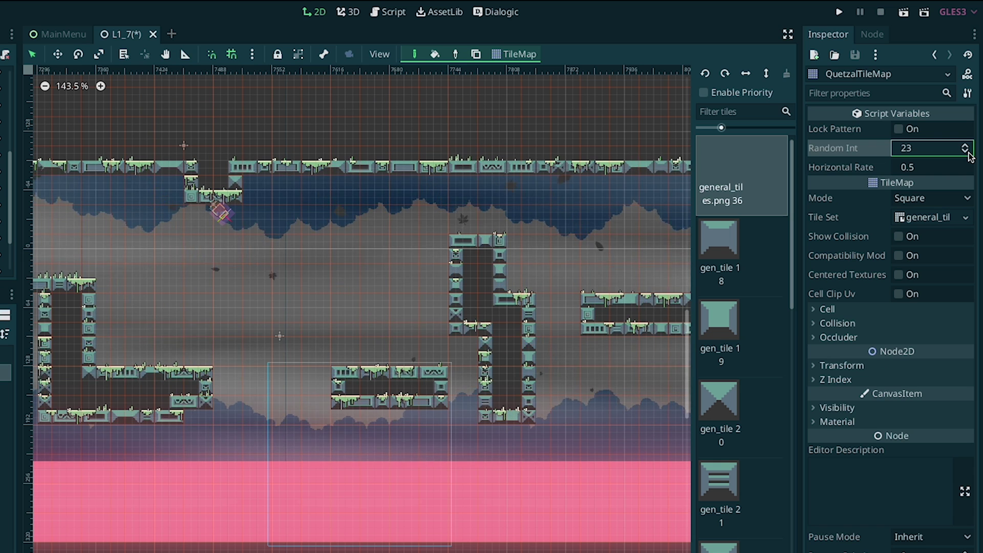
pyautogui.click(967, 153)
pyautogui.click(966, 153)
pyautogui.click(967, 153)
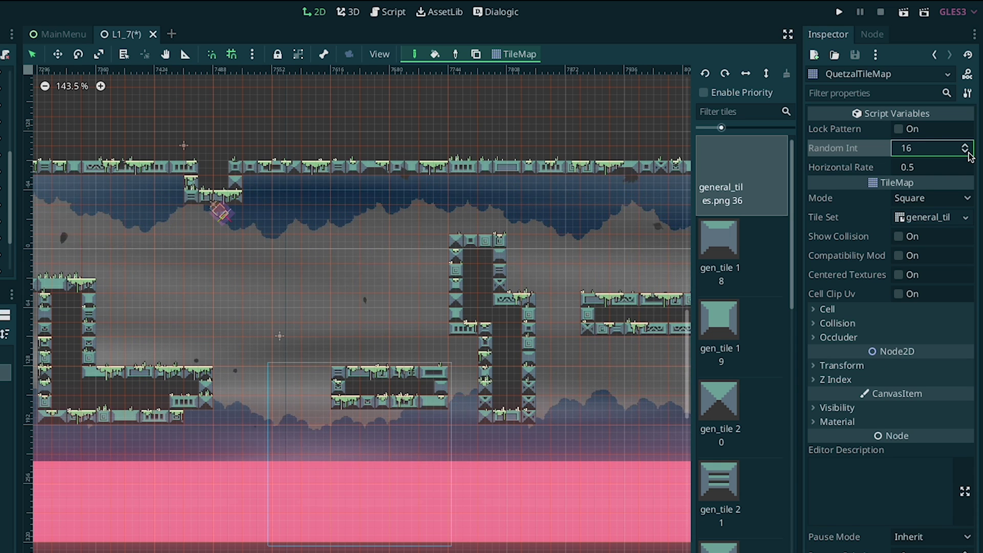
# Reroll GrassHangTilemap and GrassGroundTilemap patterns, leaving ground grass at Random Int 25
pyautogui.click(656, 154)
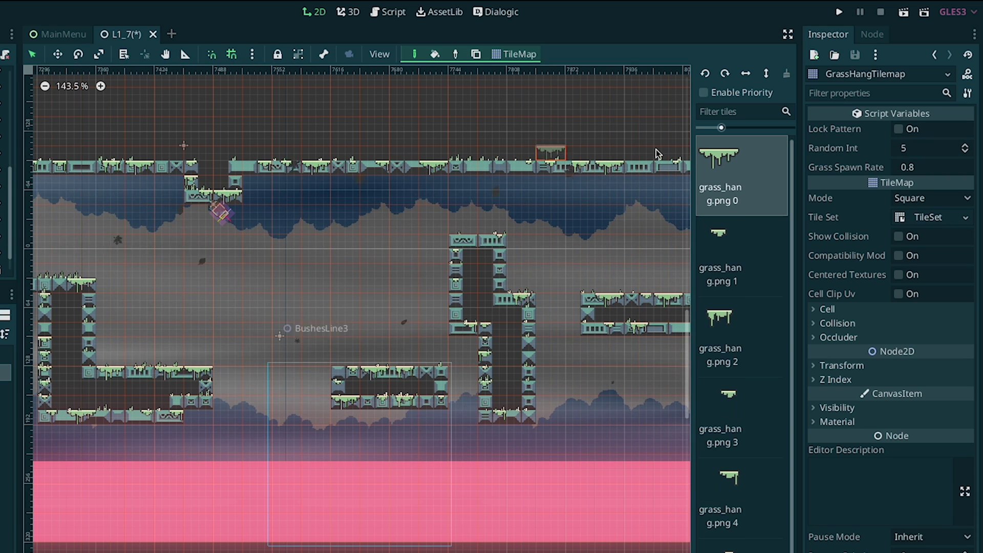
pyautogui.click(966, 150)
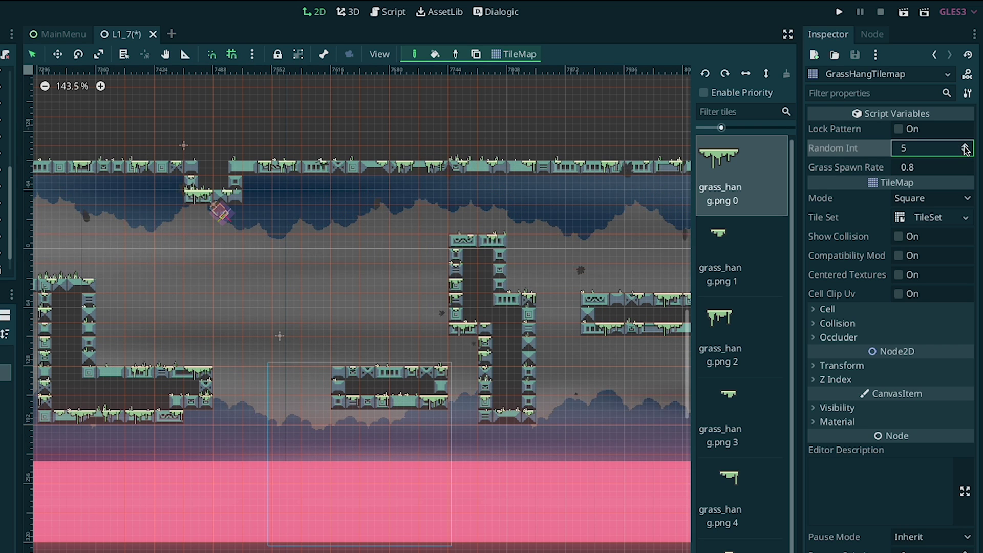
pyautogui.click(966, 146)
pyautogui.click(966, 146)
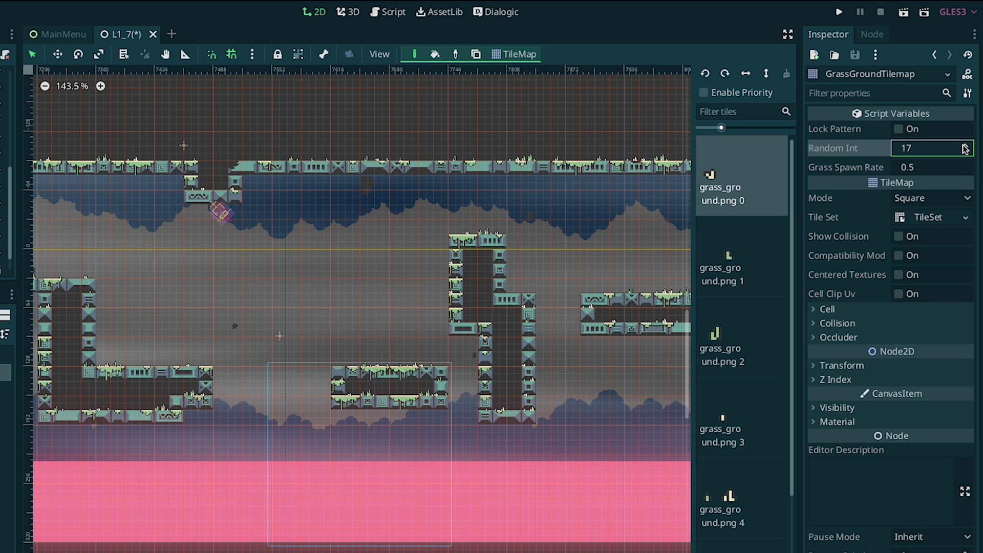
pyautogui.click(965, 146)
pyautogui.click(965, 147)
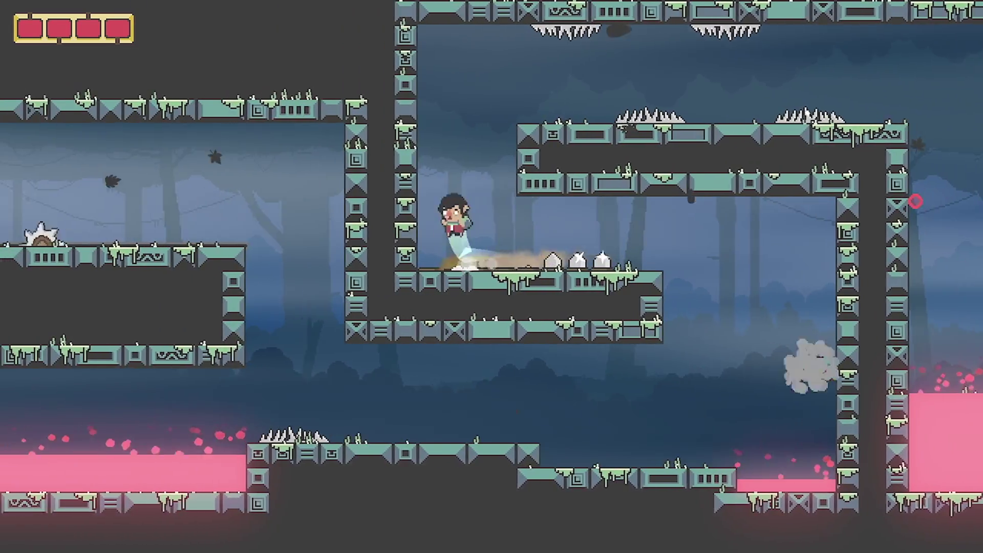
# Jump and move the character right toward the higher platform past the spikes
pyautogui.press('Right')
pyautogui.press('space')
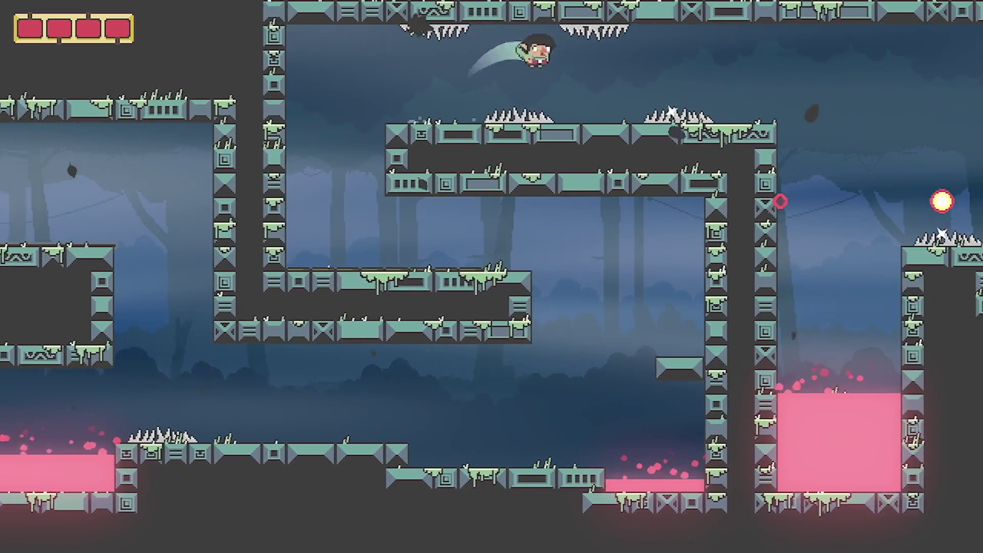